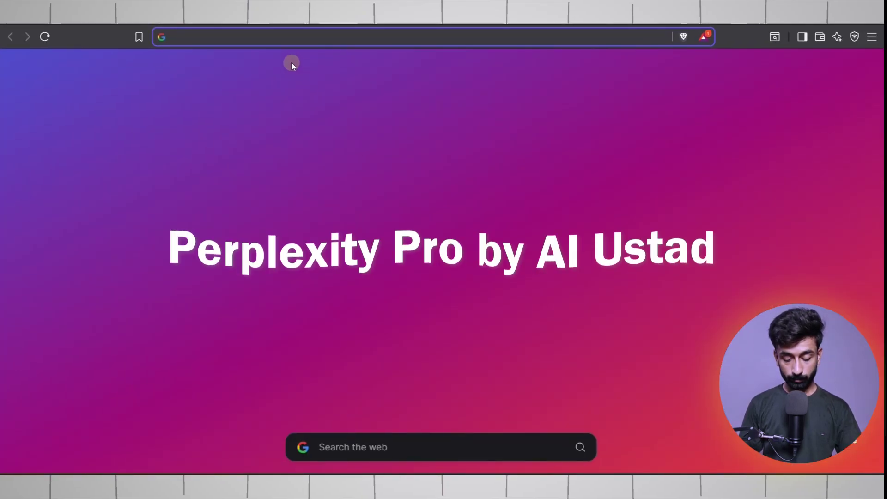
# - Google 'perplexity pro by ai ustad' and scroll the results to AI Ustad's free Pro referral article
pyautogui.write('perplexity pro by ai ustad')
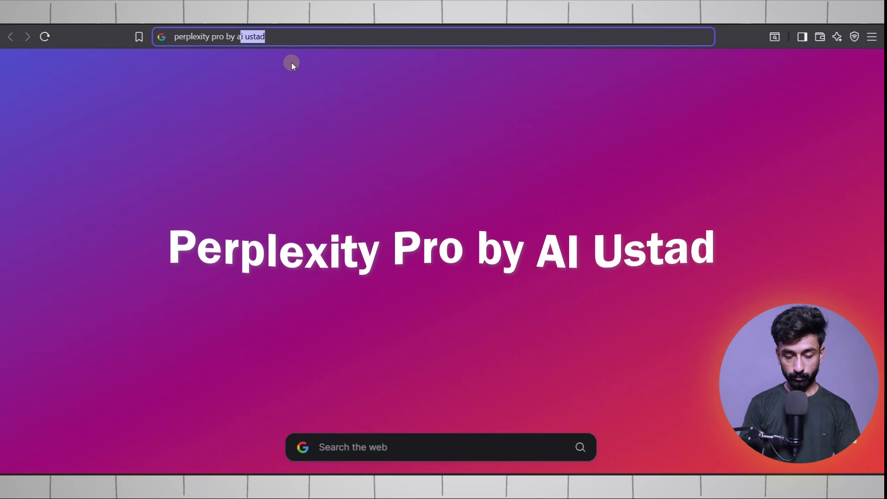
pyautogui.press('Return')
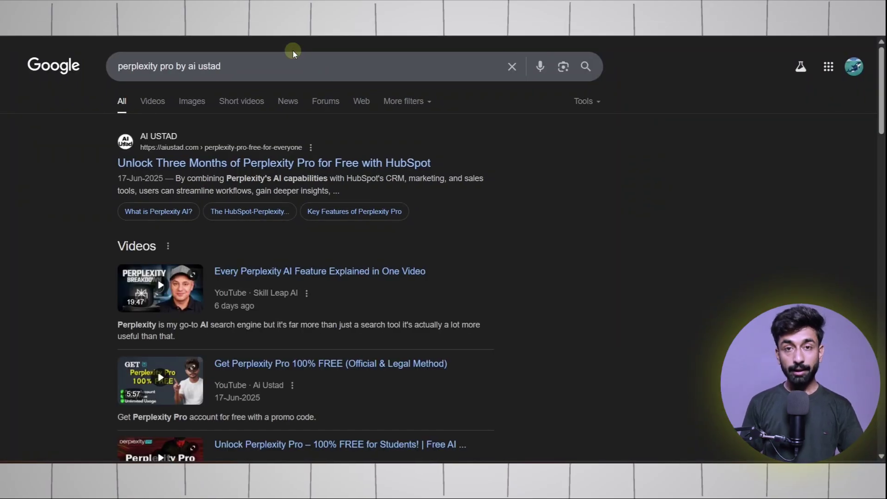
pyautogui.scroll(-9, 390, 208)
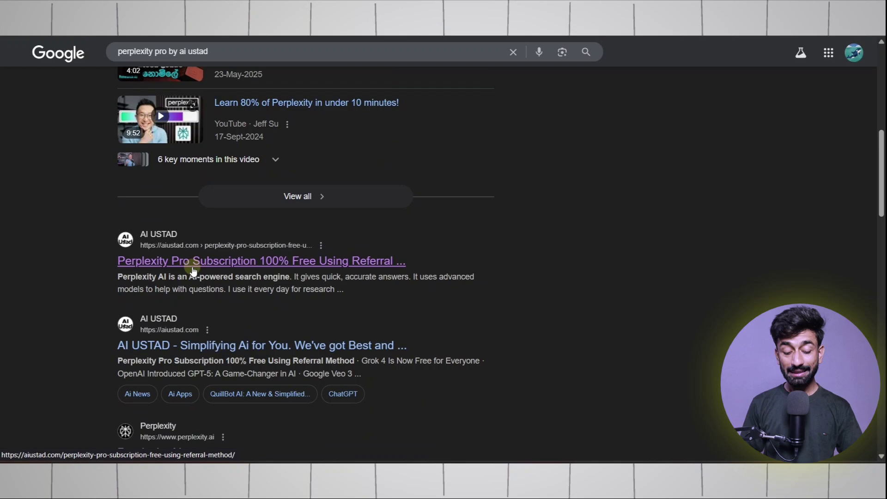
# - Open the AI Ustad referral article and scroll to its numbered list of eight referral links
pyautogui.click(315, 264)
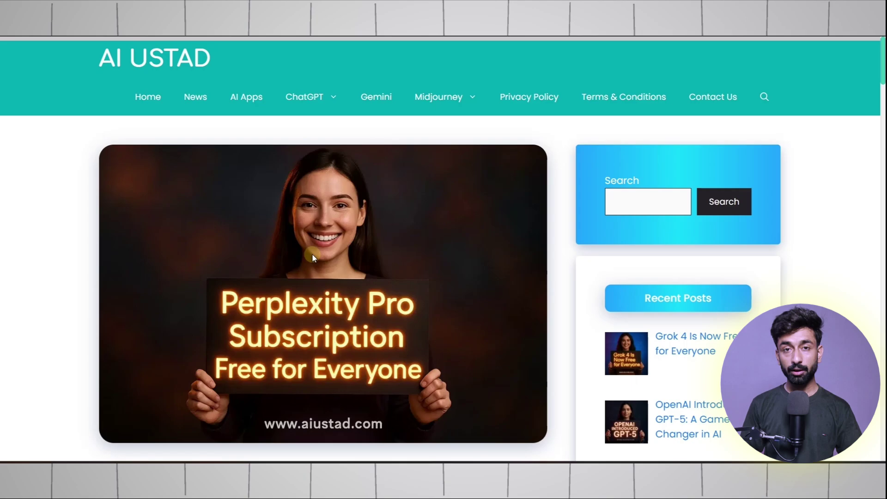
pyautogui.scroll(-20, 312, 253)
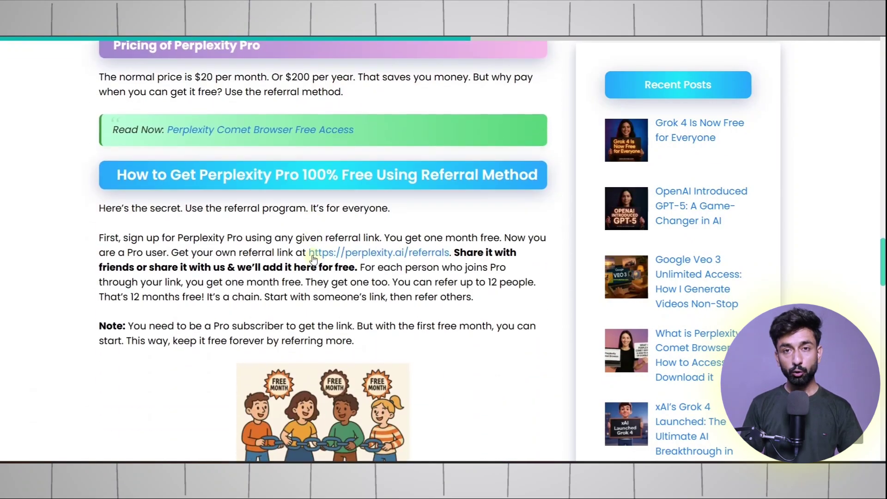
pyautogui.scroll(-7, 313, 257)
pyautogui.scroll(2, 313, 255)
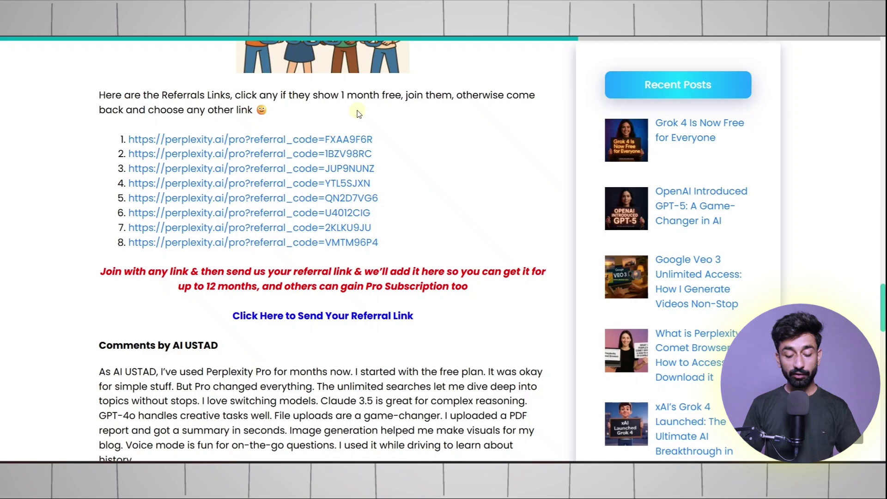
# - Open the first referral link and choose Get Pro with the 1-month free credit applied
pyautogui.rightClick(363, 135)
pyautogui.click(383, 140)
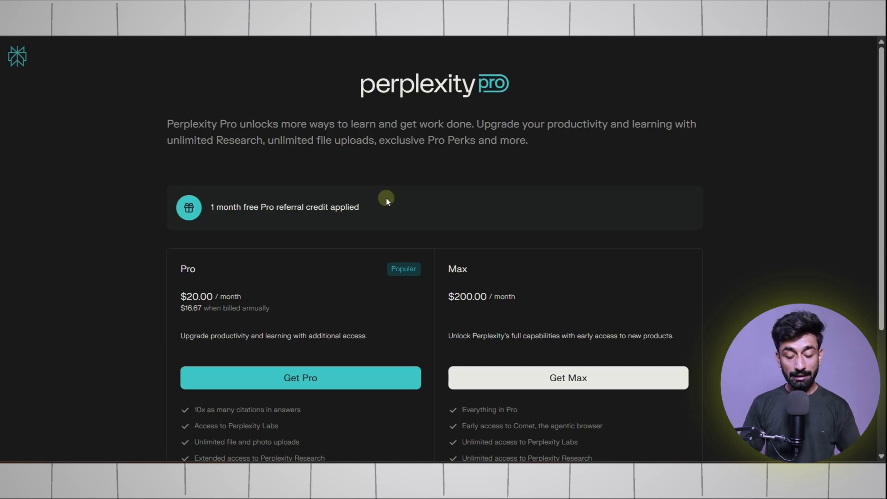
pyautogui.scroll(-2, 384, 196)
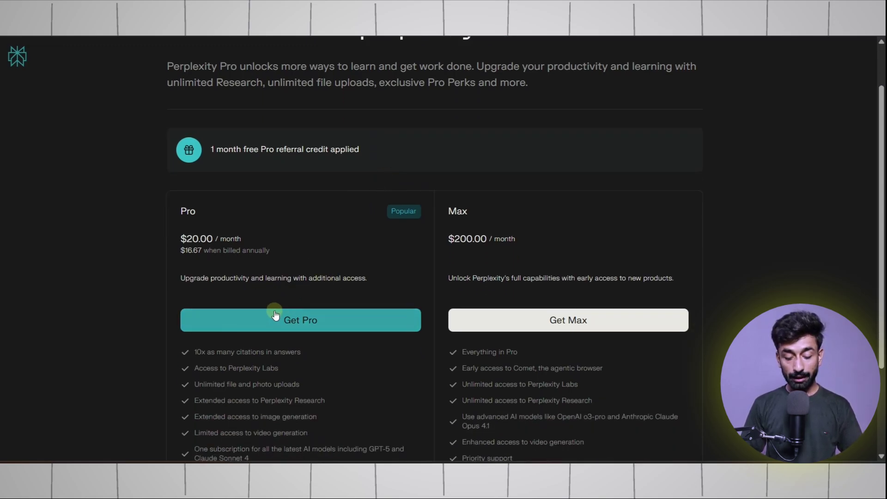
pyautogui.click(298, 318)
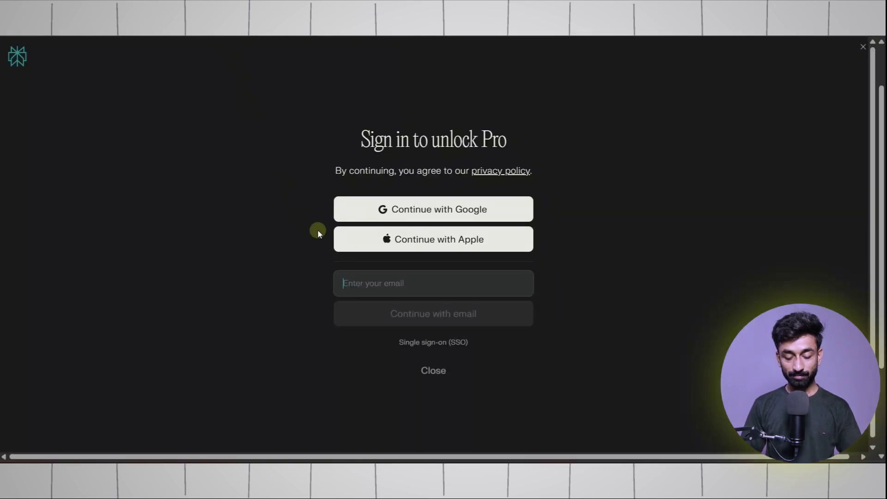
# - Sign in with the temporary email and copy Perplexity's login code from the Mail.tm inbox
pyautogui.click(444, 313)
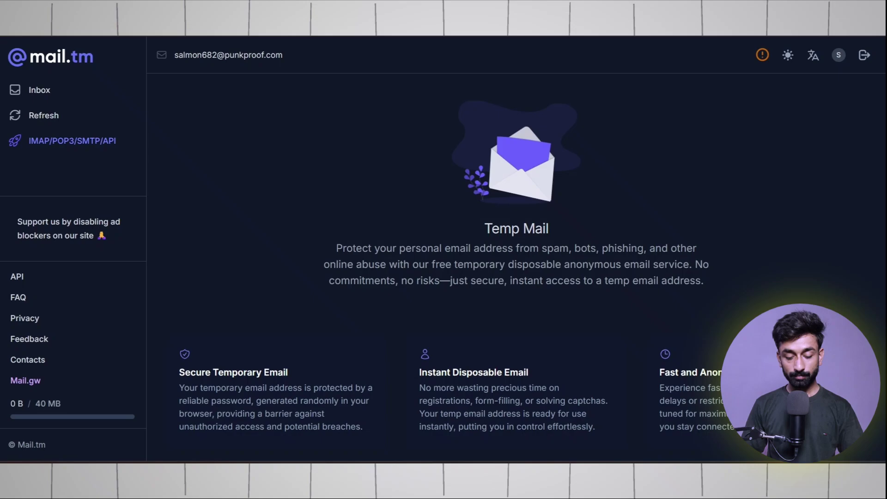
pyautogui.click(95, 115)
pyautogui.click(305, 139)
pyautogui.scroll(-2, 360, 217)
pyautogui.tripleClick(511, 270)
pyautogui.hotkey('ctrl', 'c')
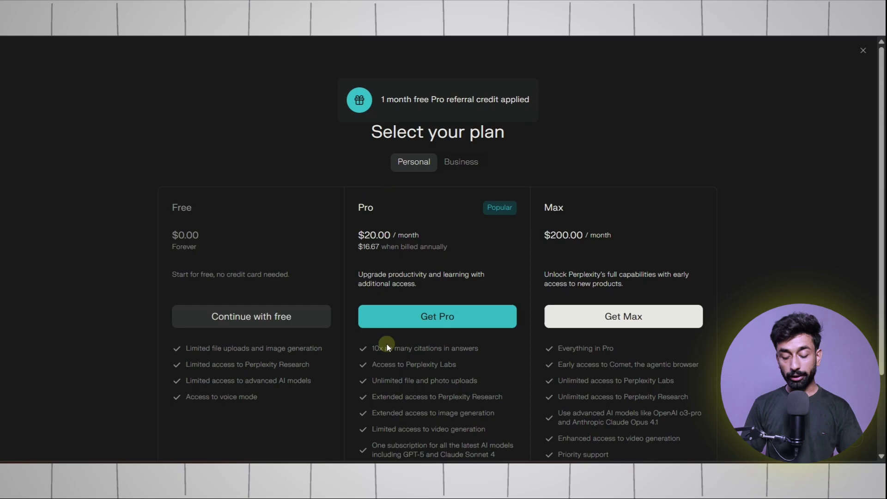
# - Pick the monthly Pro plan and highlight the $20.00 subtotal and $0.00 due today at checkout
pyautogui.click(435, 319)
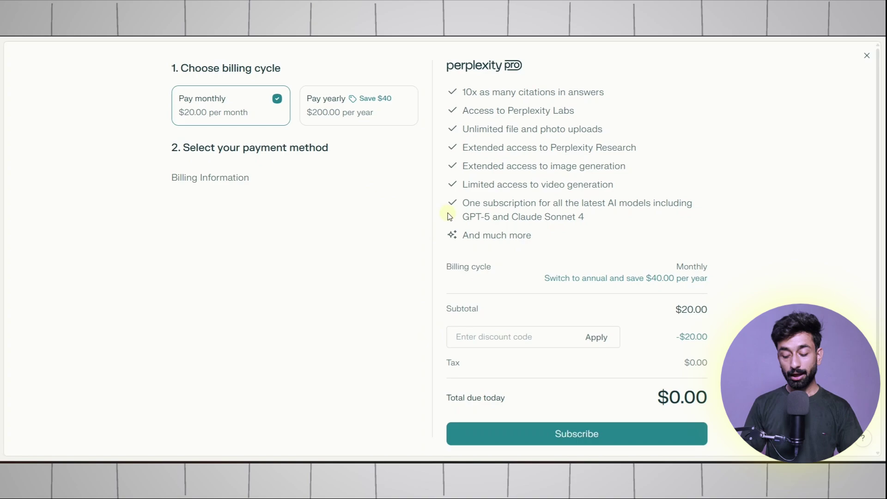
pyautogui.scroll(-2, 508, 224)
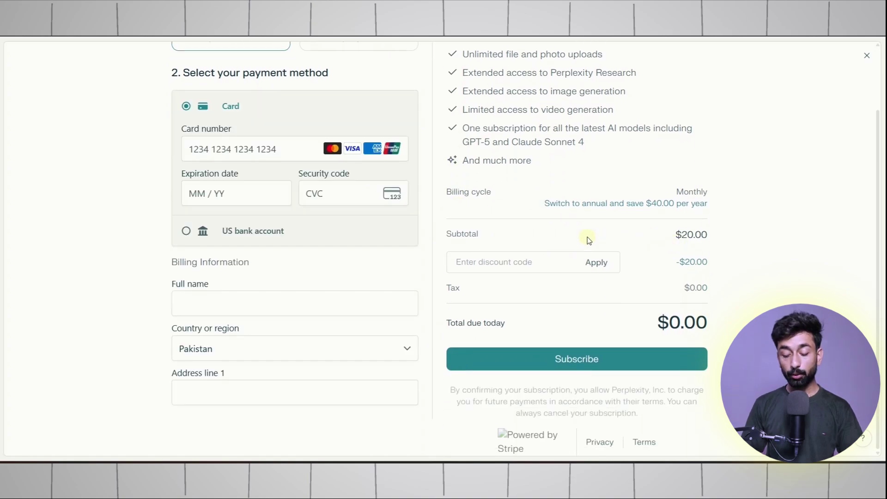
pyautogui.moveTo(670, 239); pyautogui.dragTo(712, 241)
pyautogui.moveTo(648, 334); pyautogui.dragTo(710, 323)
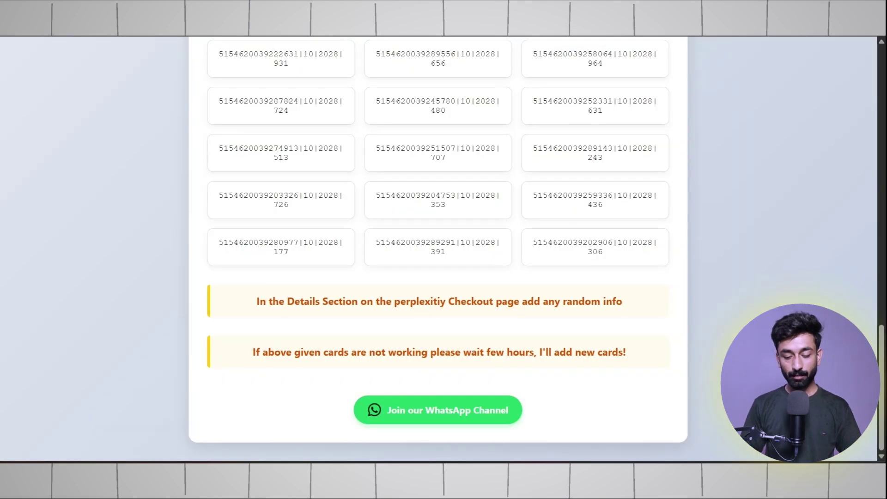
pyautogui.scroll(10, 483, 151)
# - Scroll the AI Ustad 'Cards for perplexity' list and copy one test card number
pyautogui.scroll(-5, 482, 148)
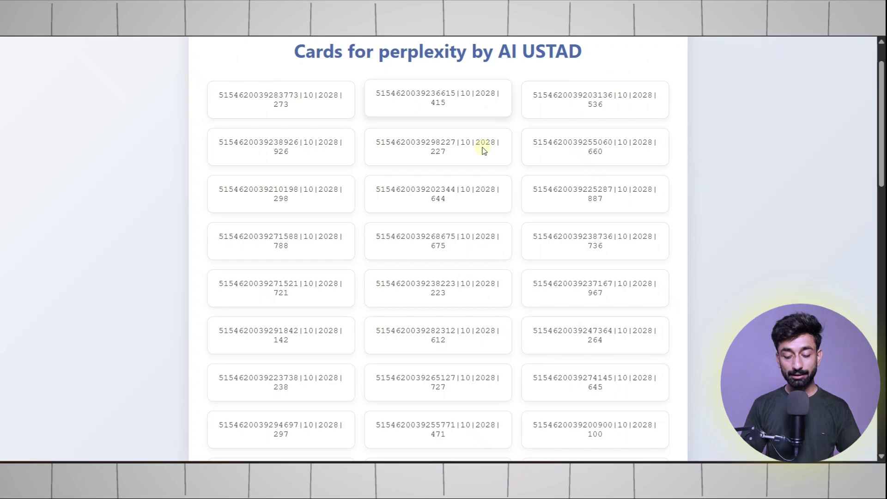
pyautogui.scroll(5, 482, 149)
pyautogui.scroll(-10, 472, 167)
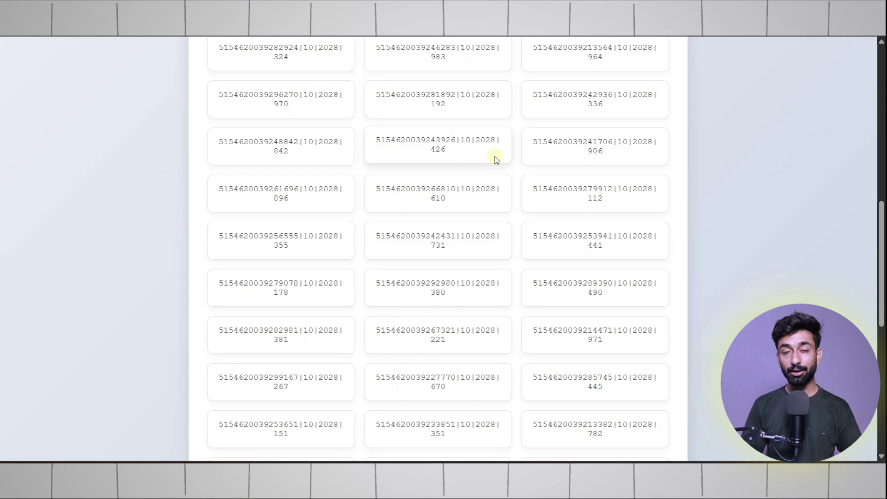
pyautogui.scroll(-12, 497, 159)
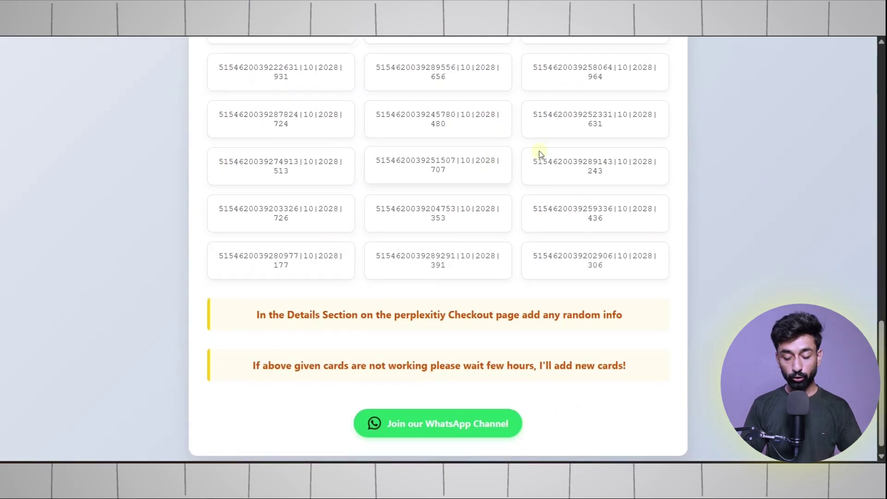
pyautogui.doubleClick(422, 161)
pyautogui.rightClick(446, 167)
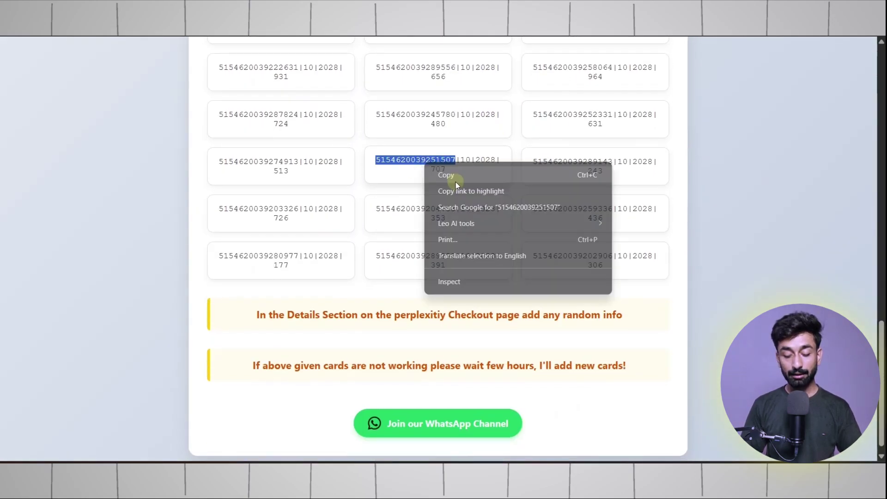
pyautogui.click(454, 176)
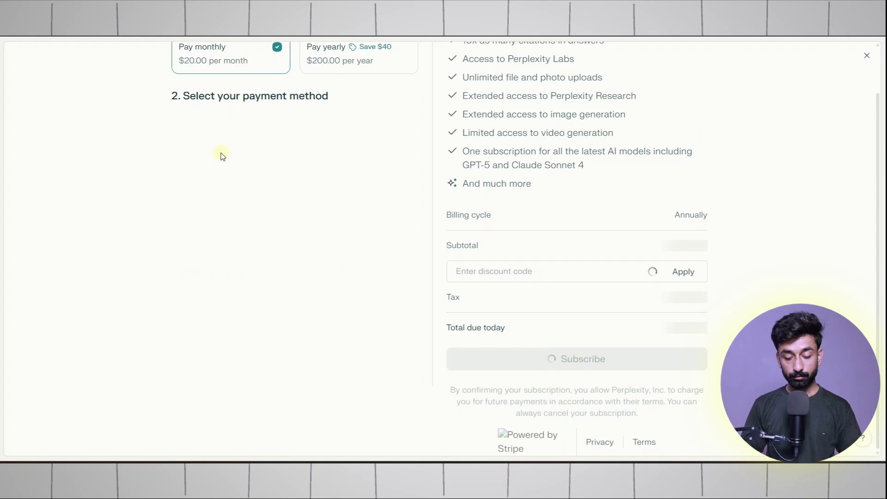
# - Paste the copied card number and enter the card's expiry date and CVC
pyautogui.click(226, 148)
pyautogui.hotkey('ctrl', 'v')
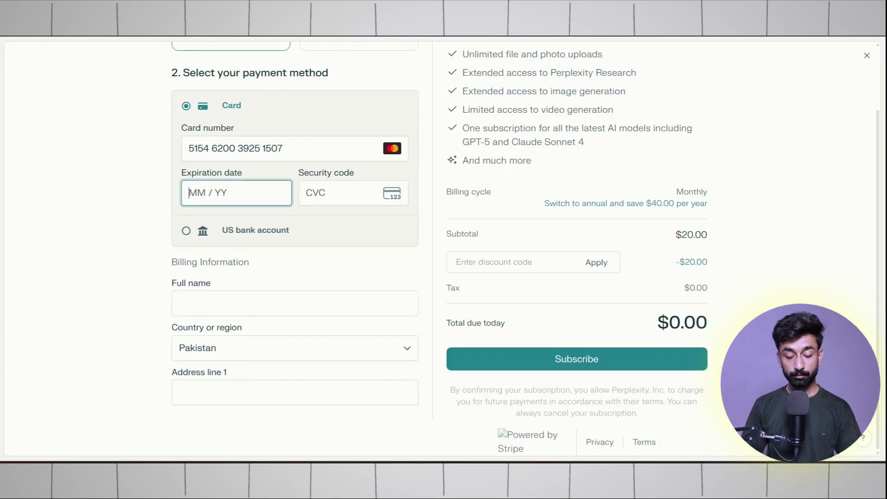
pyautogui.scroll(-3, 226, 185)
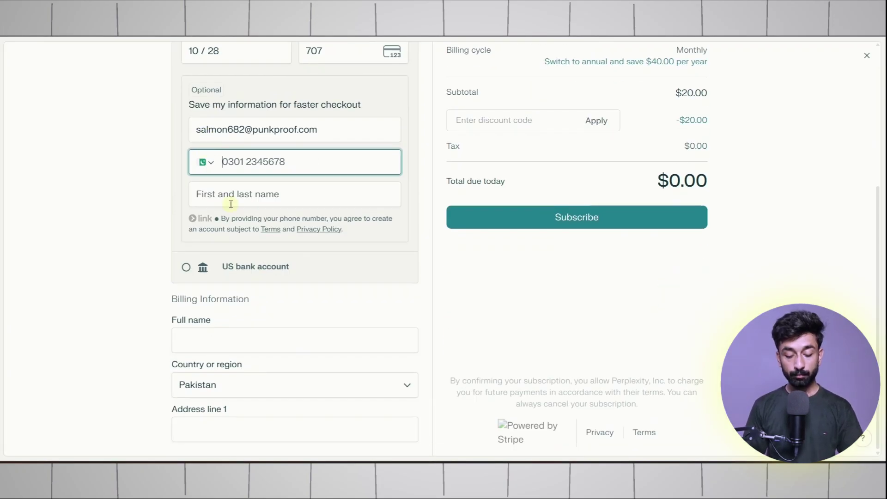
# - Fill in the billing full name, address, city and postal code, then subscribe at $0.00
pyautogui.click(214, 336)
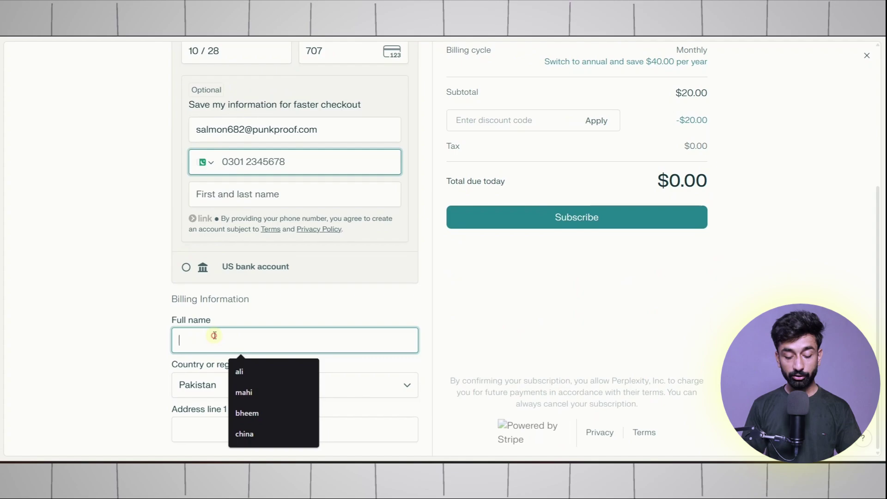
pyautogui.write('Ali')
pyautogui.click(193, 424)
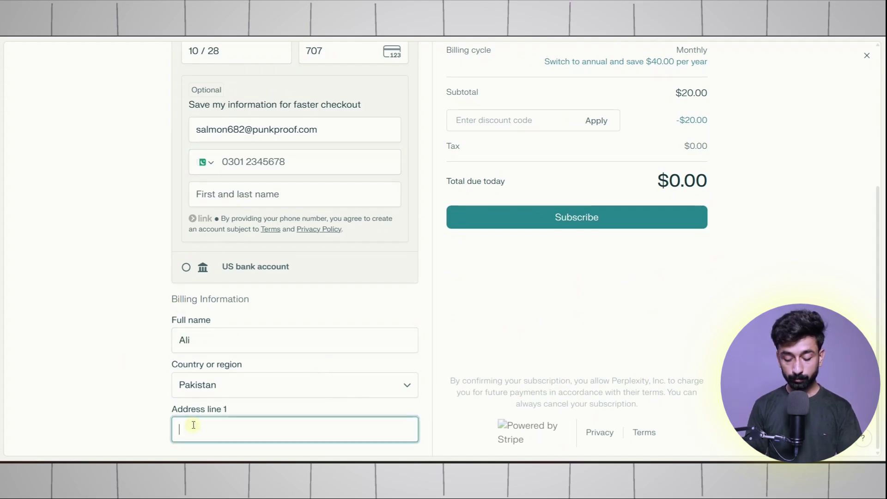
pyautogui.write('lahore')
pyautogui.scroll(-3, 228, 375)
pyautogui.click(230, 383)
pyautogui.write('lahore')
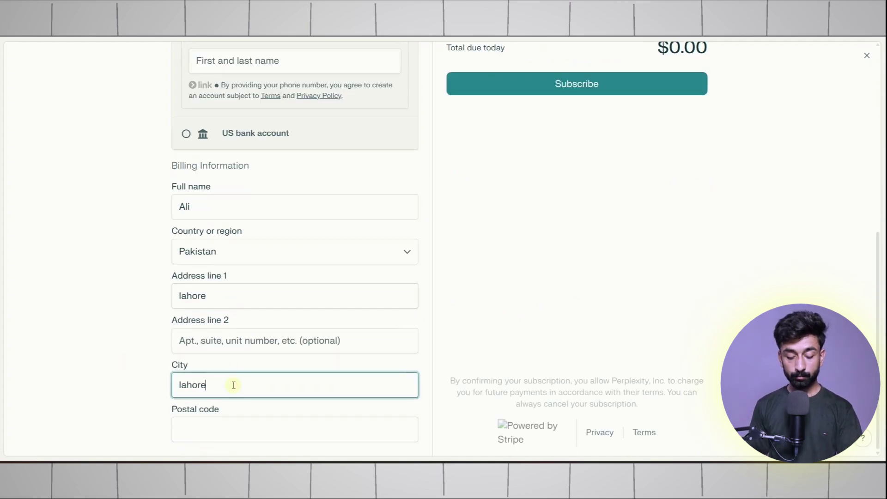
pyautogui.click(212, 435)
pyautogui.write('54000')
pyautogui.scroll(6, 232, 291)
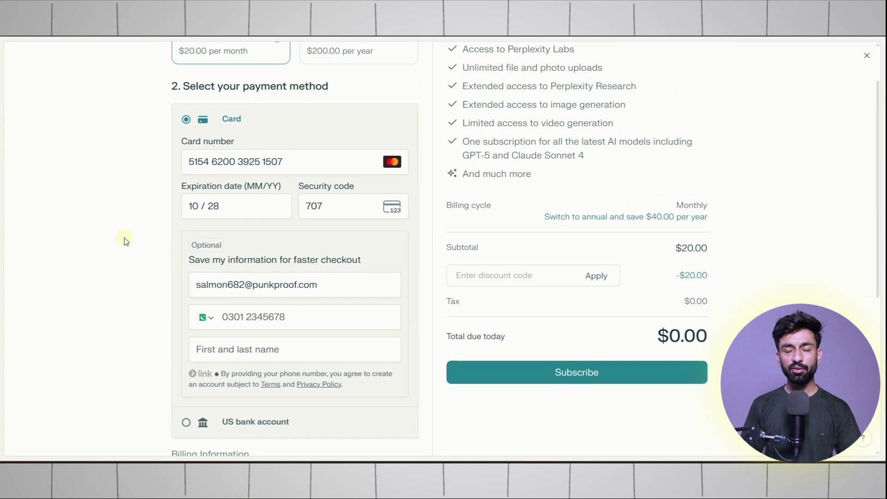
pyautogui.scroll(2, 206, 245)
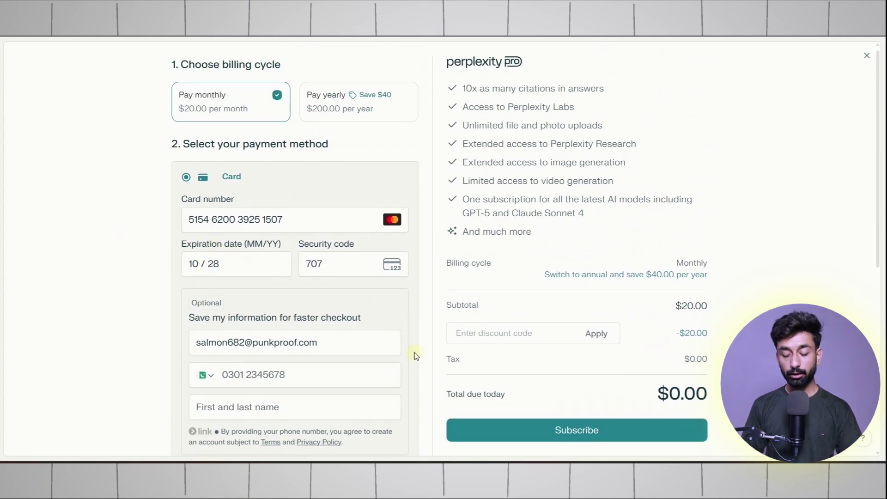
pyautogui.click(587, 435)
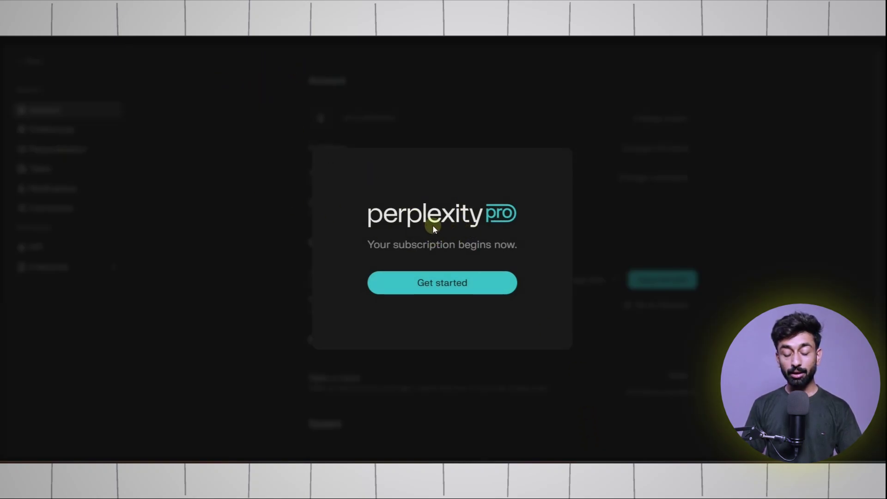
# - Dismiss the 'Your subscription begins now' welcome with Get started to reach the Pro home page
pyautogui.click(439, 286)
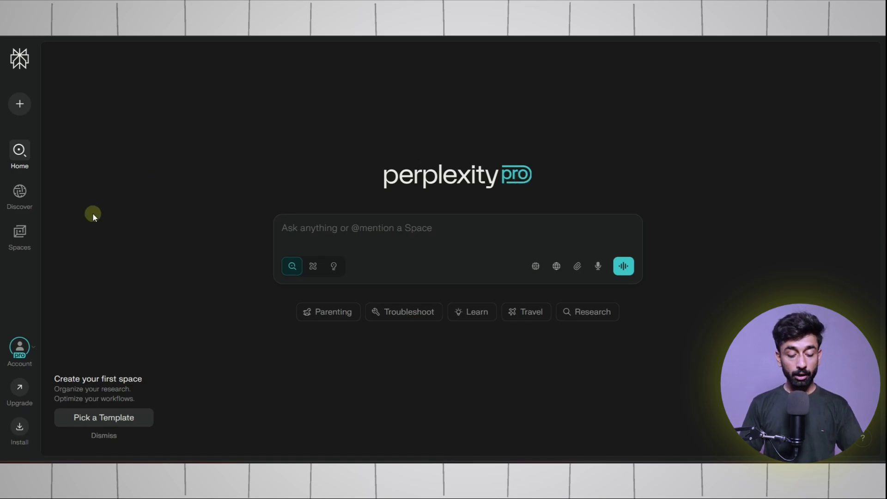
# - Open Account settings, go to Promotions' Refer invitation and copy the personal referral link
pyautogui.click(37, 348)
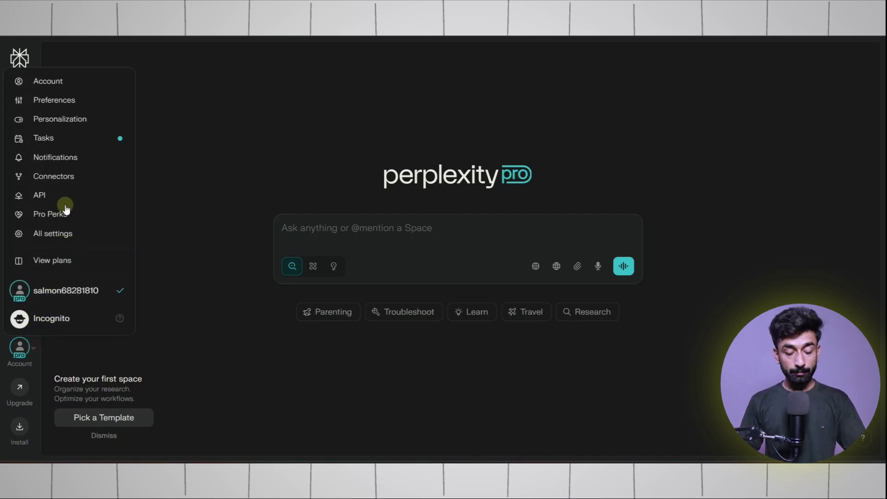
pyautogui.click(70, 87)
pyautogui.scroll(-3, 274, 181)
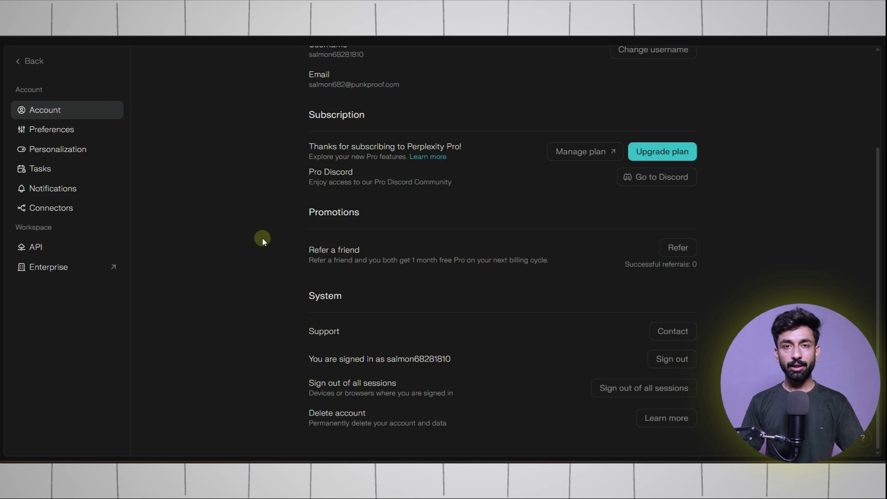
pyautogui.moveTo(274, 247); pyautogui.dragTo(369, 250)
pyautogui.click(364, 260)
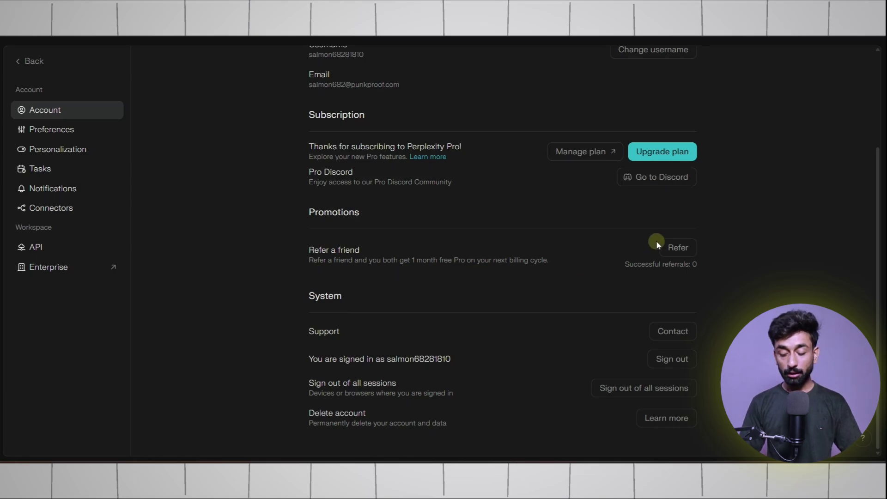
pyautogui.click(683, 246)
pyautogui.click(581, 281)
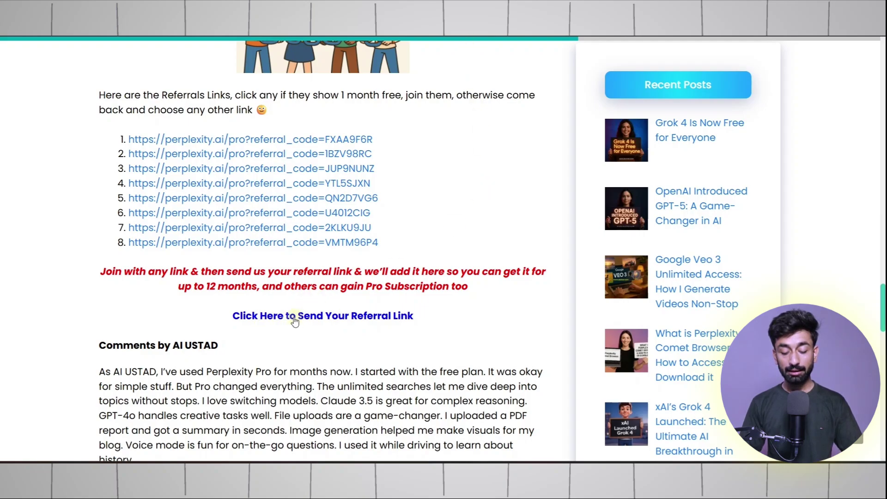
# - Open the AI Ustad 'Click Here to Send Your Referral Link' submission form
pyautogui.click(380, 318)
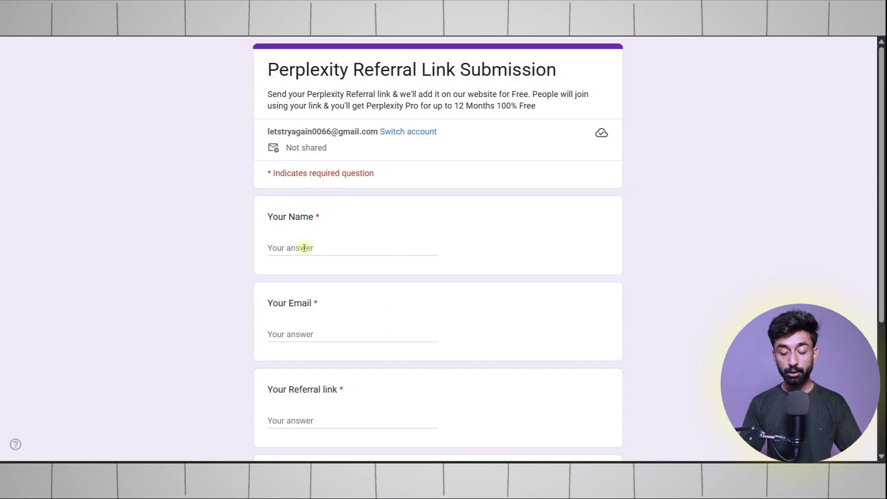
pyautogui.click(299, 248)
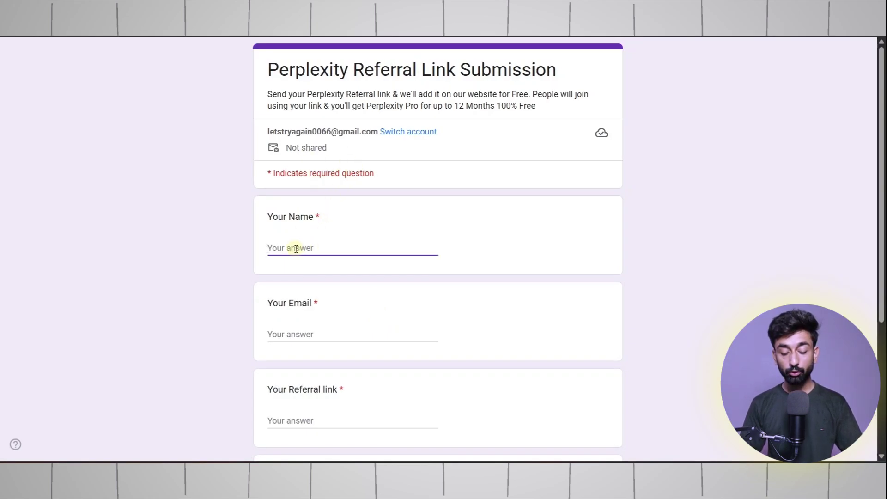
pyautogui.scroll(-1, 298, 258)
pyautogui.click(299, 350)
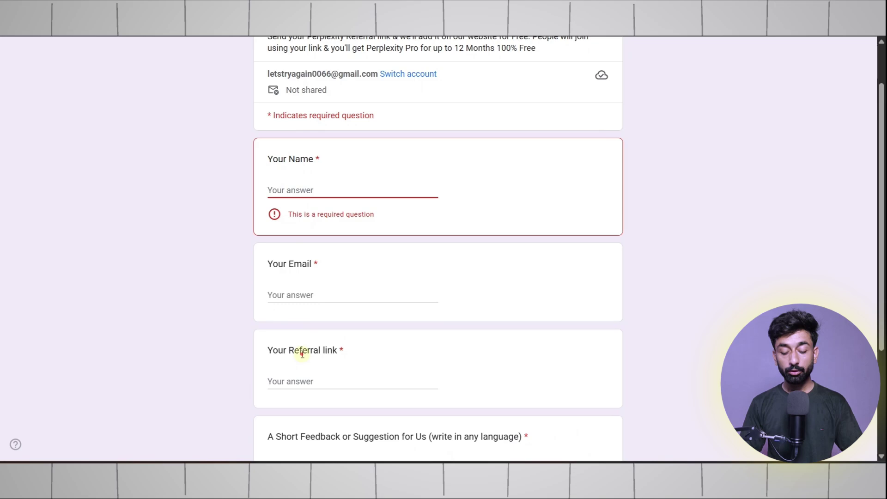
pyautogui.scroll(-1, 300, 337)
pyautogui.click(299, 328)
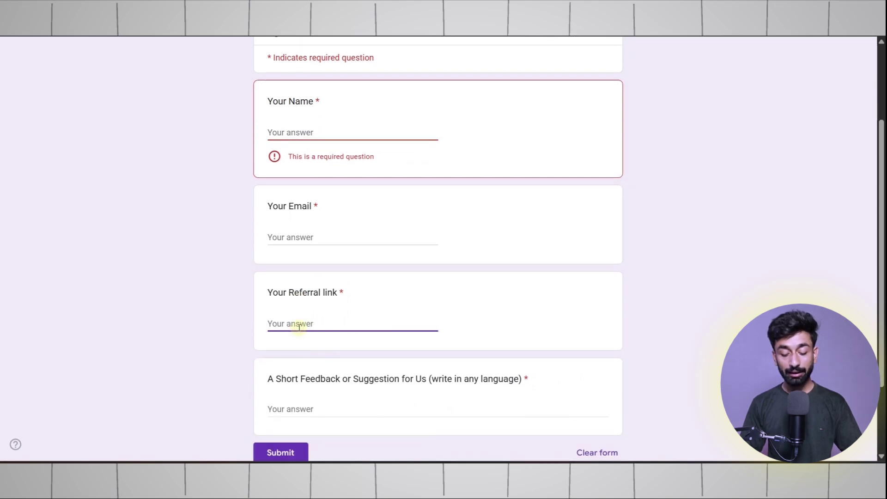
pyautogui.scroll(-2, 326, 387)
pyautogui.click(345, 310)
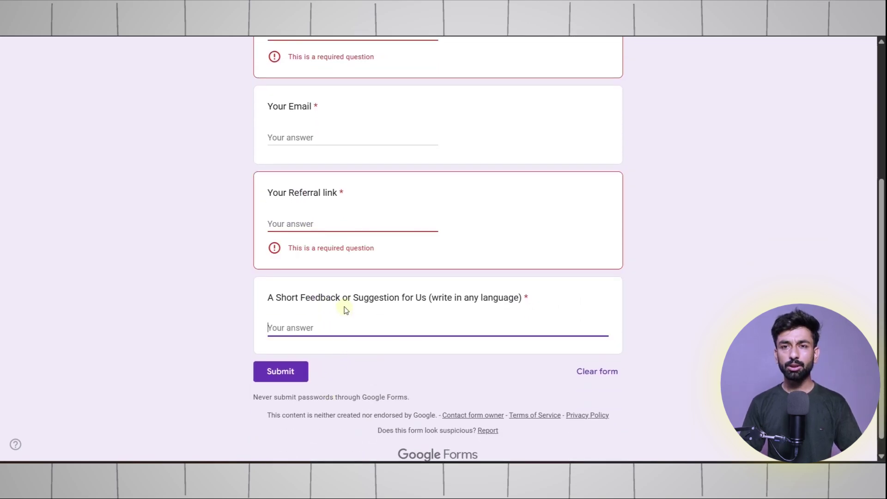